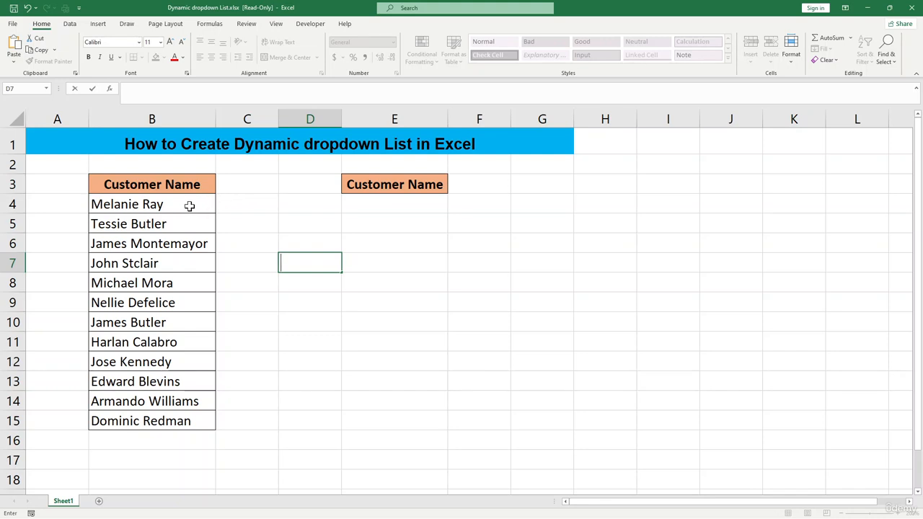
pyautogui.moveTo(191, 206); pyautogui.dragTo(184, 347)
pyautogui.click(398, 202)
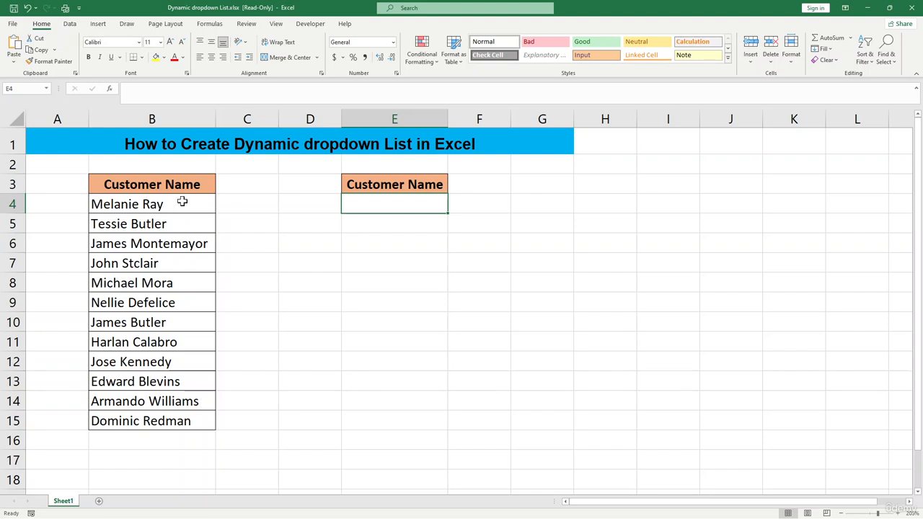
pyautogui.moveTo(181, 204); pyautogui.dragTo(180, 417)
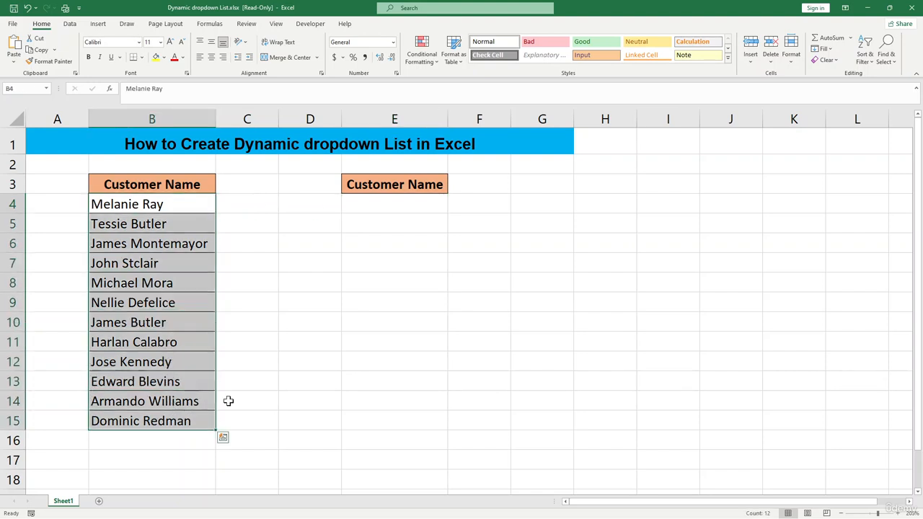
pyautogui.click(442, 318)
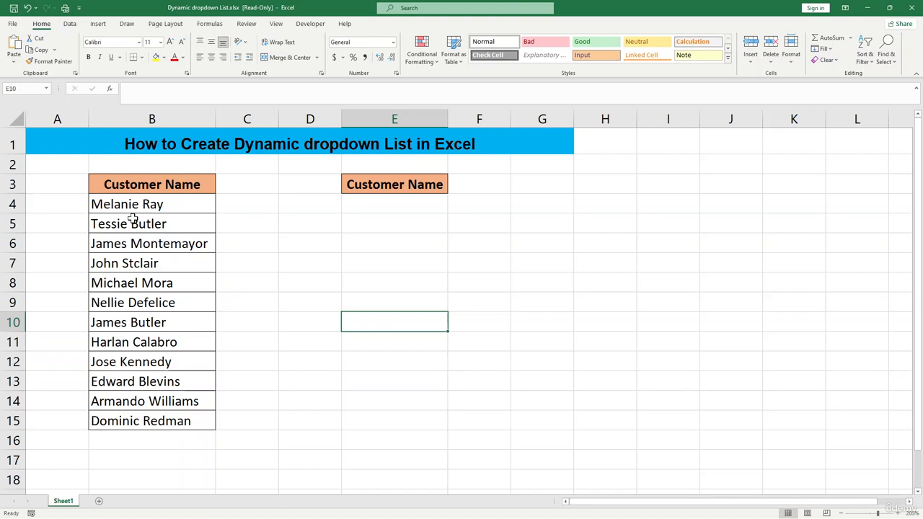
# Try to define a workbook-scoped name "Name data" for the customer names in B4:B15
pyautogui.moveTo(145, 206); pyautogui.dragTo(134, 417)
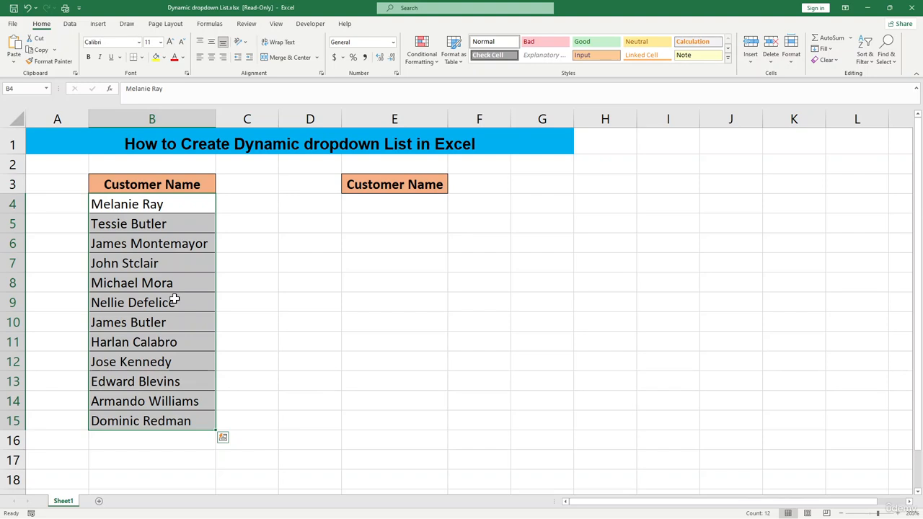
pyautogui.click(207, 28)
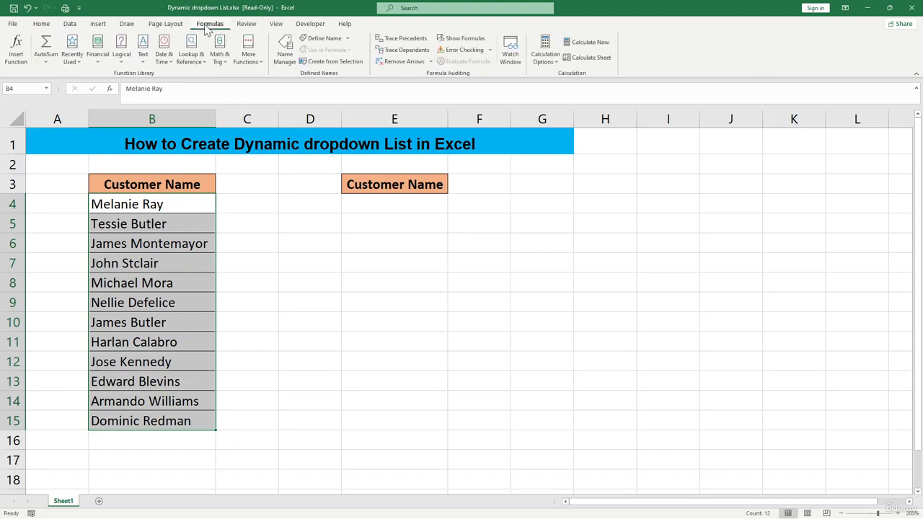
pyautogui.click(286, 63)
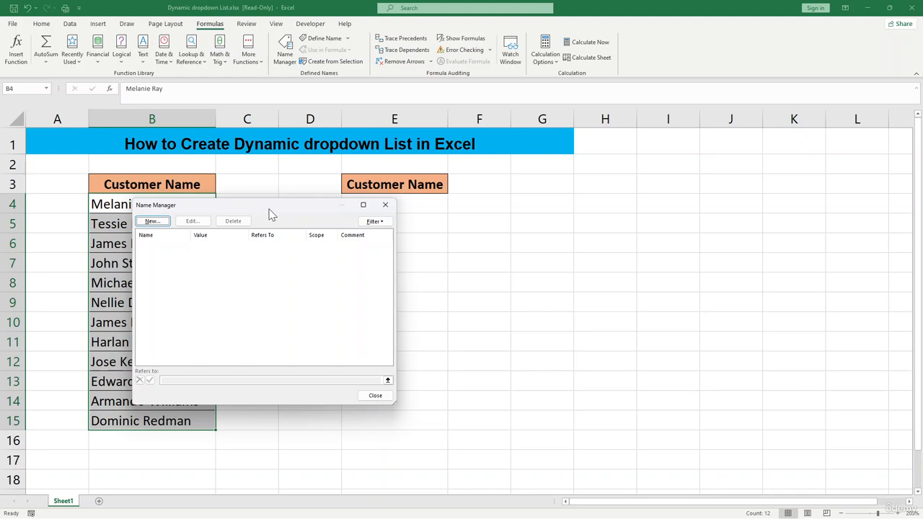
pyautogui.click(338, 212)
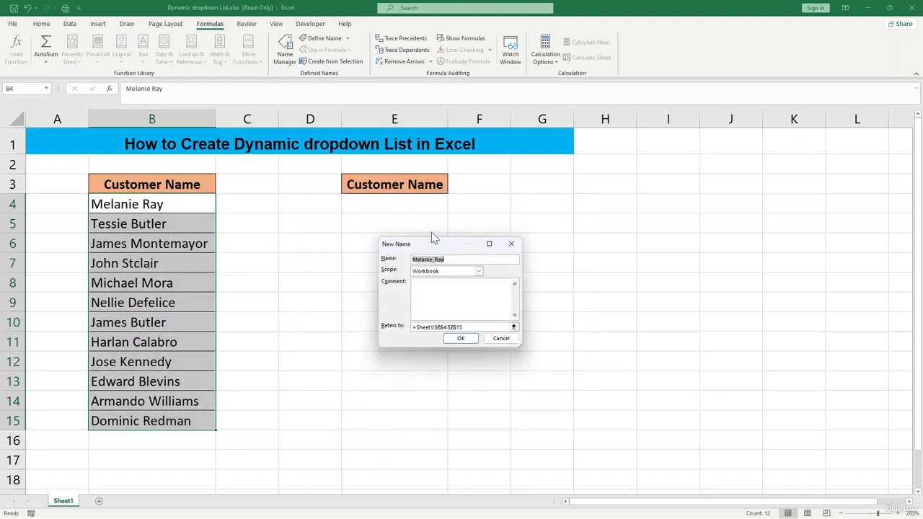
pyautogui.moveTo(455, 261); pyautogui.dragTo(406, 261)
pyautogui.write('Data')
pyautogui.press('BackSpace')
pyautogui.press('BackSpace')
pyautogui.write('a')
pyautogui.press('BackSpace')
pyautogui.press('BackSpace')
pyautogui.write('Naem')
pyautogui.press('BackSpace')
pyautogui.press('BackSpace')
pyautogui.write('me data')
pyautogui.click(461, 338)
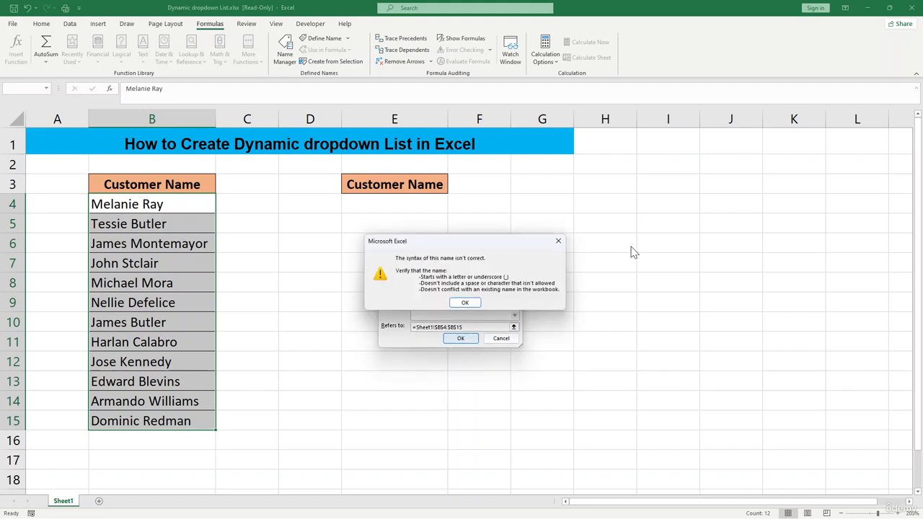
# Shorten the new range's name to "Name", save it and leave the Name Manager
pyautogui.click(466, 303)
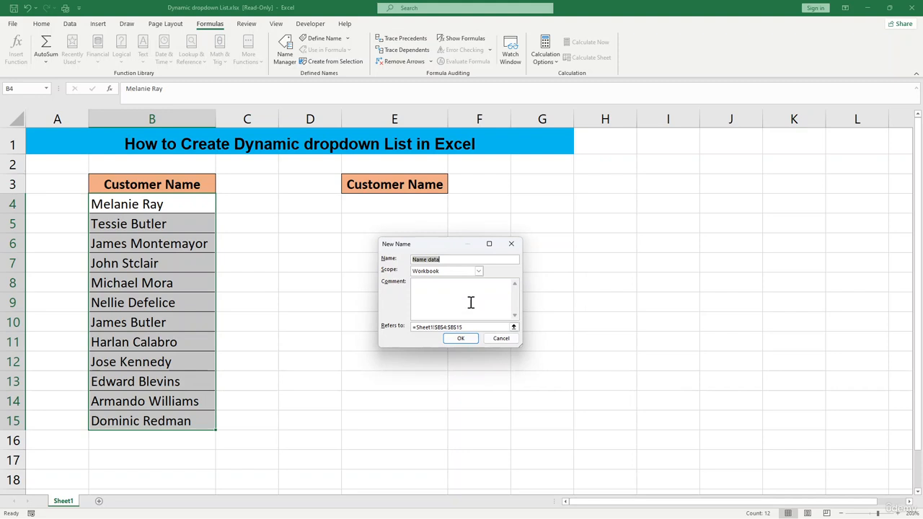
pyautogui.click(441, 259)
pyautogui.moveTo(442, 259); pyautogui.dragTo(427, 261)
pyautogui.press('BackSpace')
pyautogui.click(461, 339)
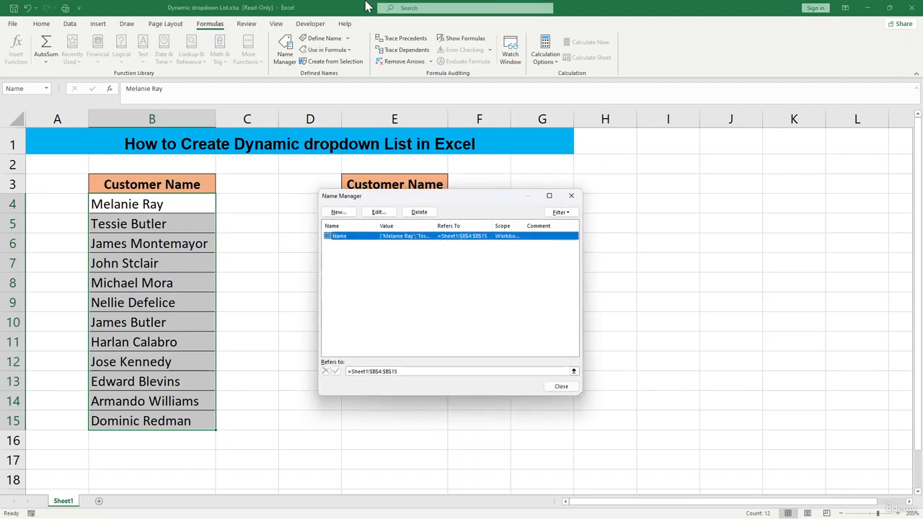
pyautogui.click(562, 387)
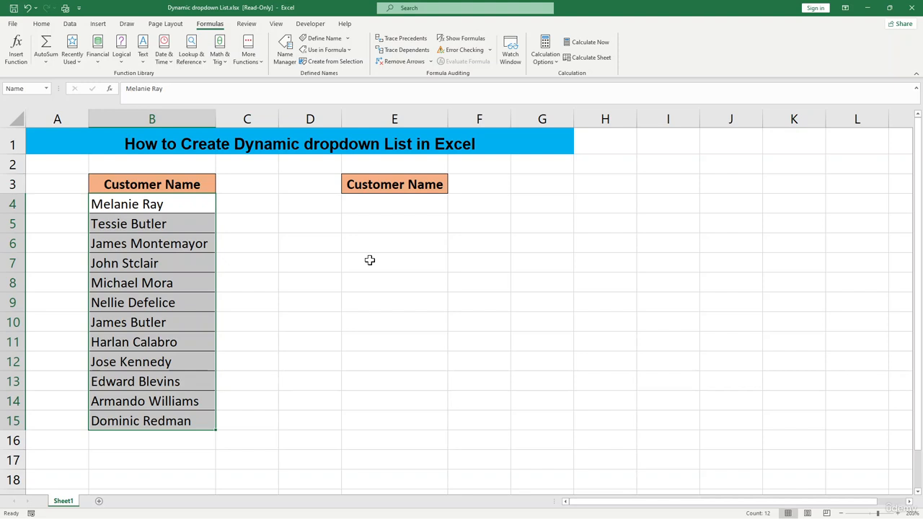
# Apply data validation to E4:E15 that allows a List with the source Name
pyautogui.click(444, 251)
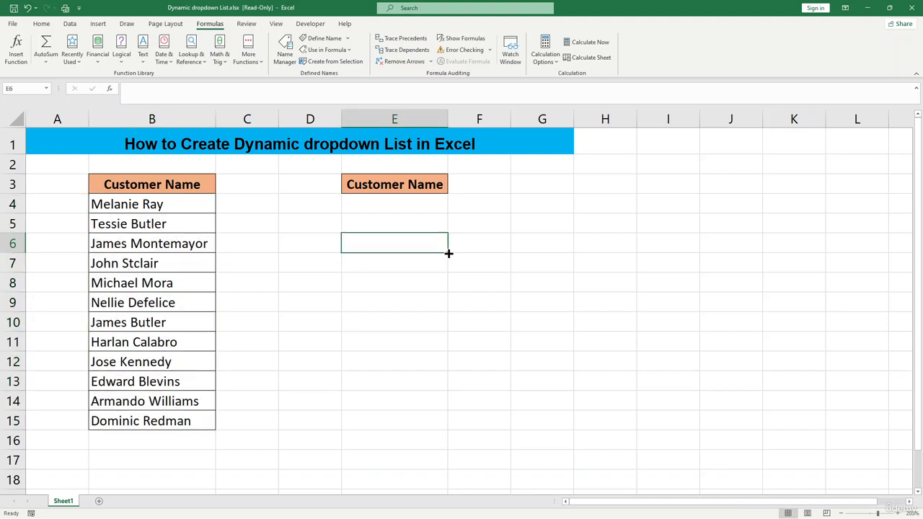
pyautogui.moveTo(398, 204); pyautogui.dragTo(394, 420)
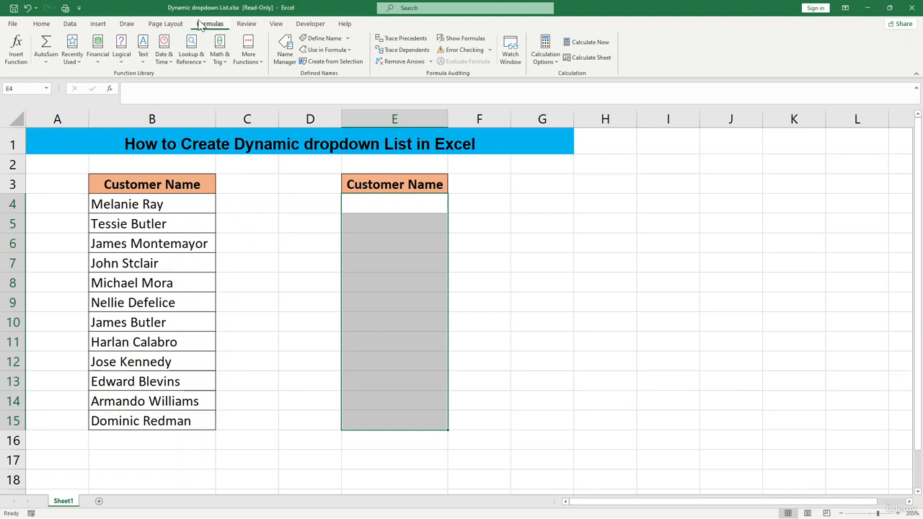
pyautogui.click(75, 24)
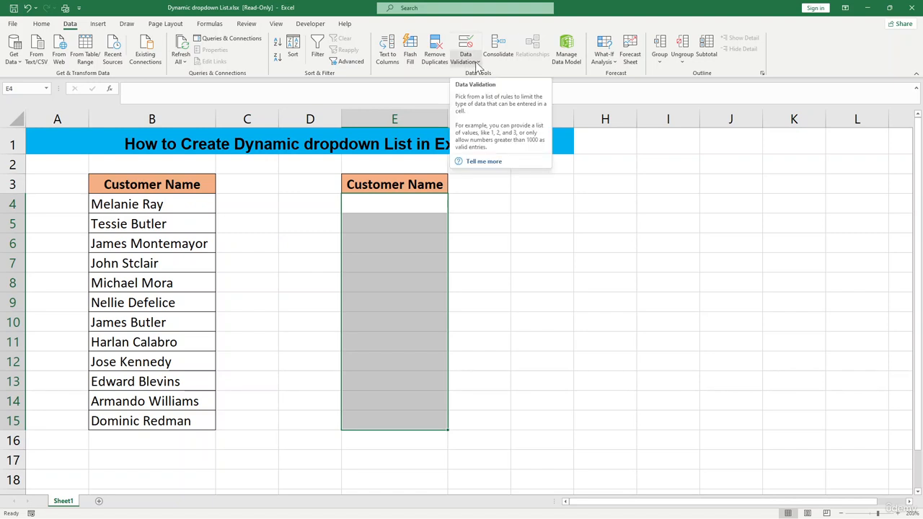
pyautogui.click(476, 65)
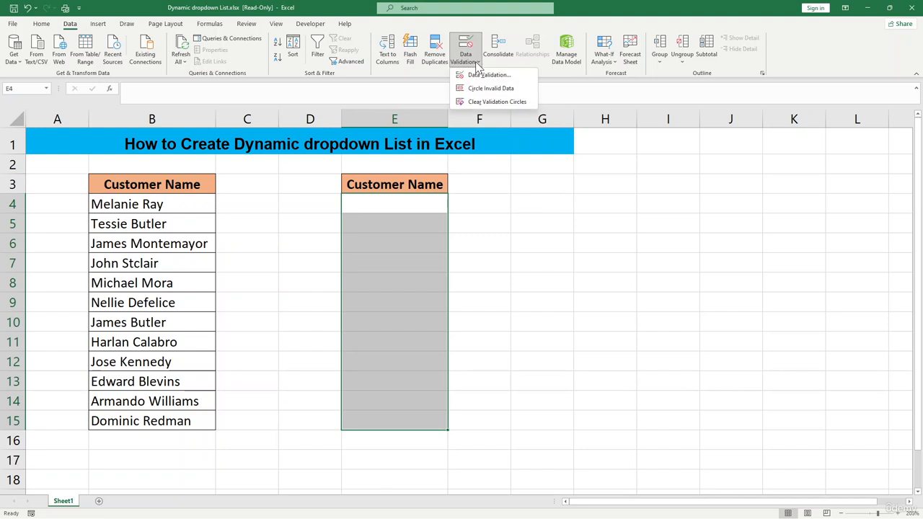
pyautogui.click(480, 76)
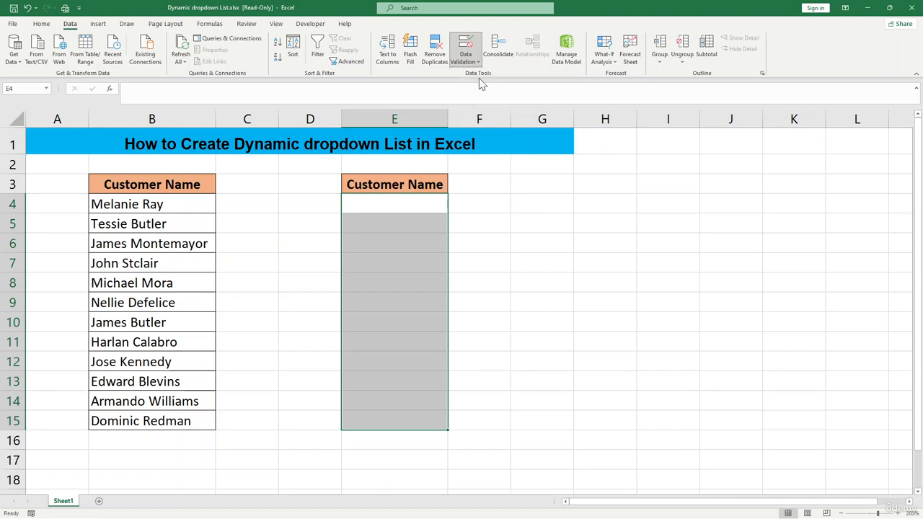
pyautogui.moveTo(472, 225); pyautogui.dragTo(484, 222)
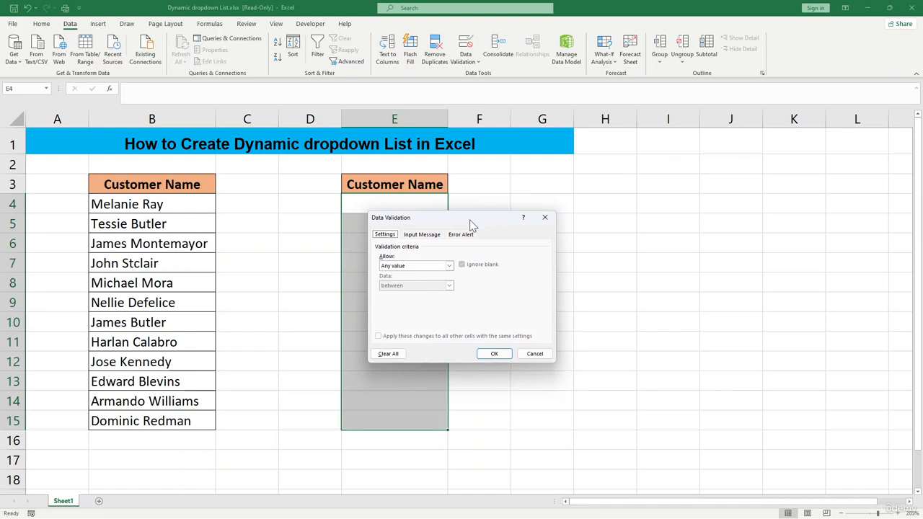
pyautogui.click(449, 266)
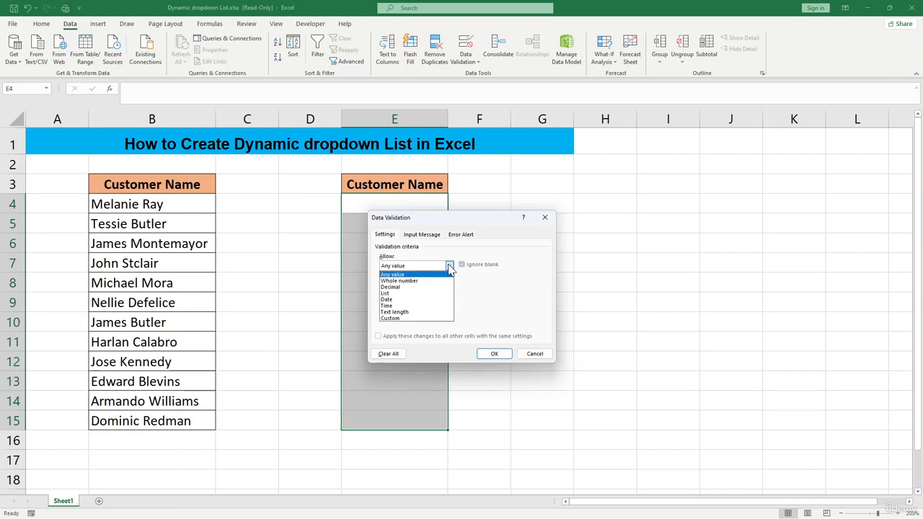
pyautogui.click(421, 293)
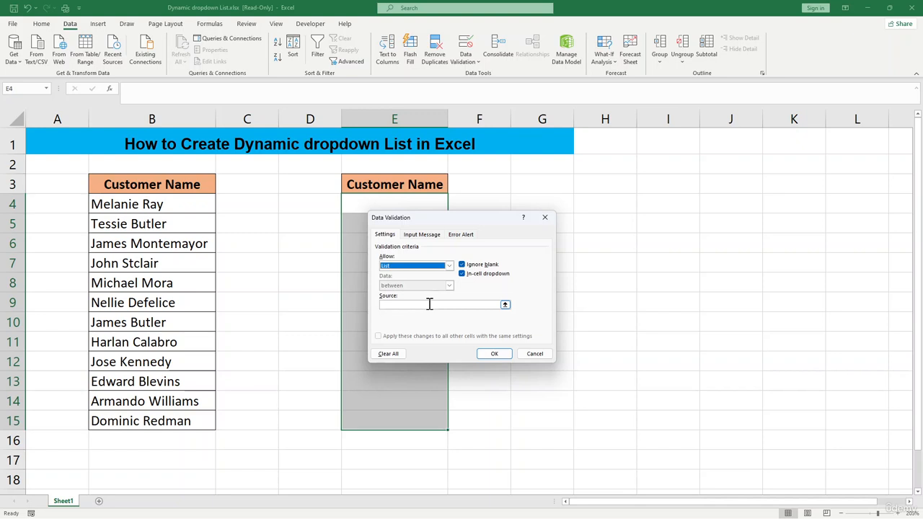
pyautogui.click(432, 304)
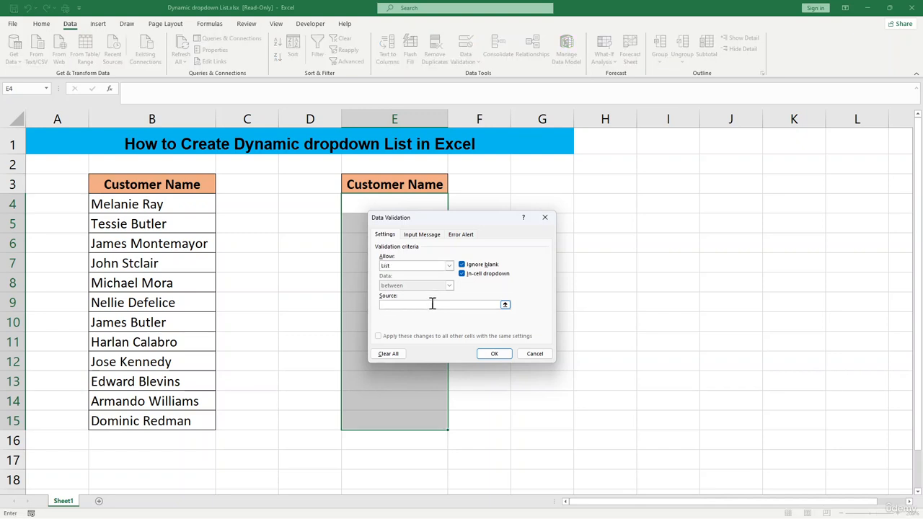
pyautogui.write('Name')
pyautogui.click(494, 353)
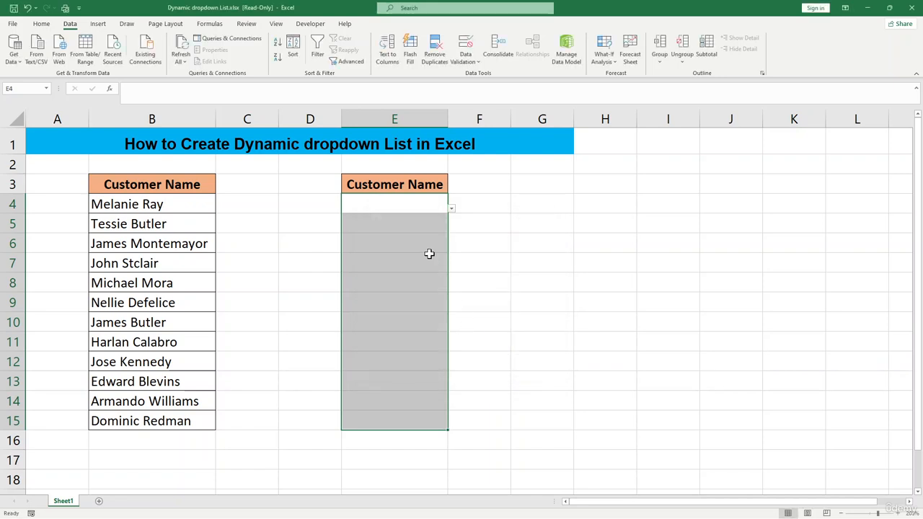
# Check the choices offered by the dropdowns under the second Customer Name header, in cells E4 and E7
pyautogui.click(452, 208)
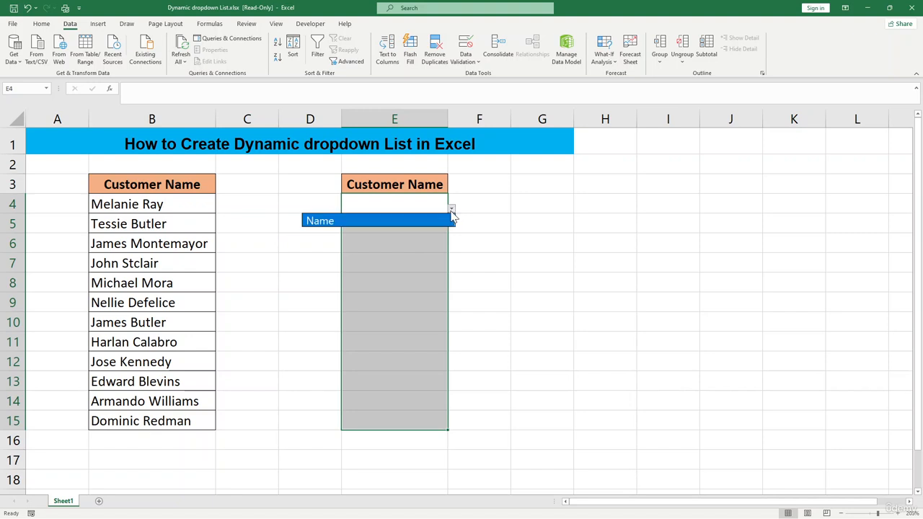
pyautogui.press('Escape')
pyautogui.click(416, 208)
pyautogui.click(419, 268)
pyautogui.click(412, 207)
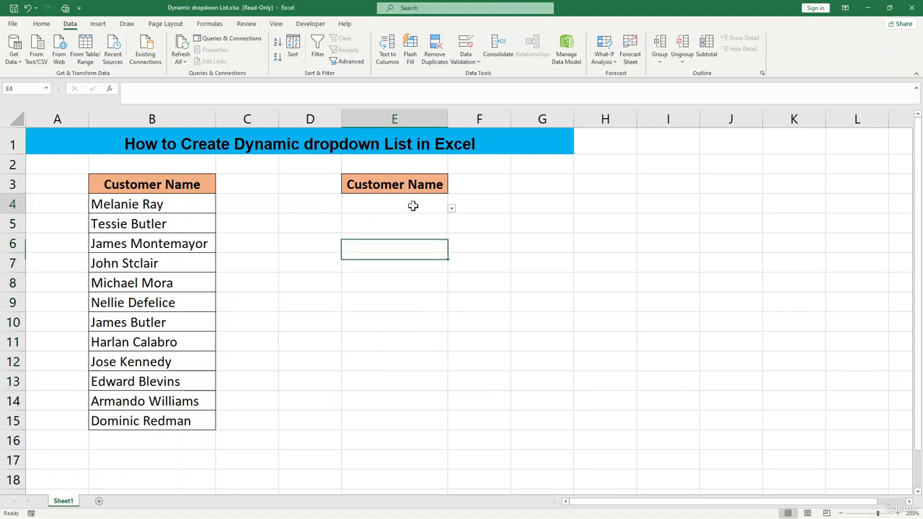
pyautogui.click(410, 261)
pyautogui.click(451, 272)
pyautogui.click(427, 256)
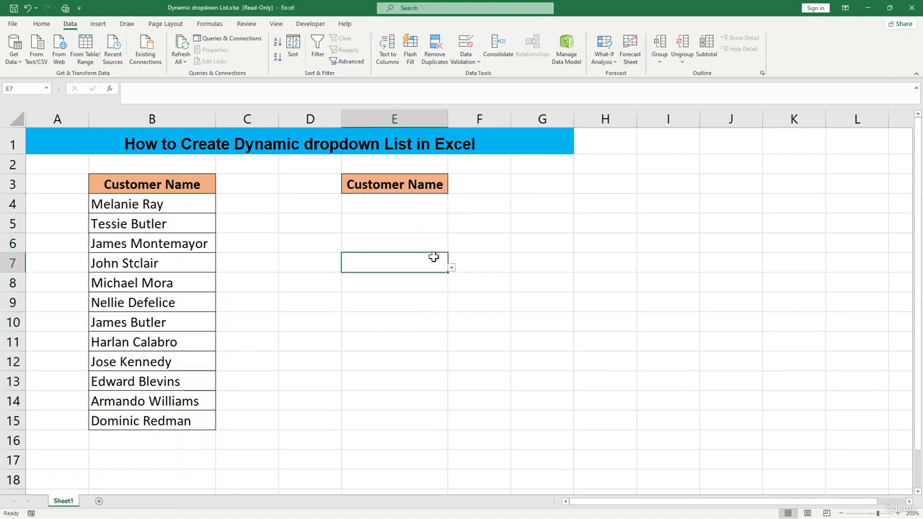
pyautogui.click(452, 267)
pyautogui.click(409, 222)
# Clear all data validation settings from cell E4
pyautogui.click(404, 206)
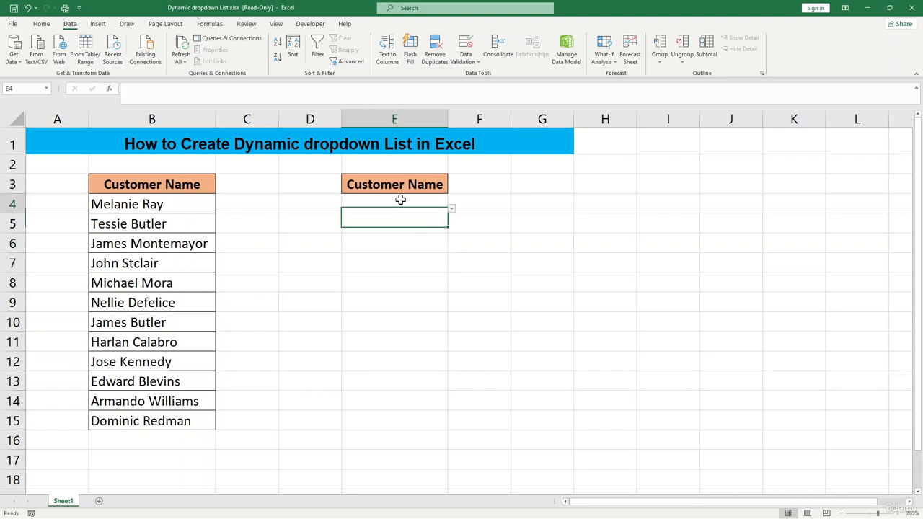
pyautogui.click(467, 63)
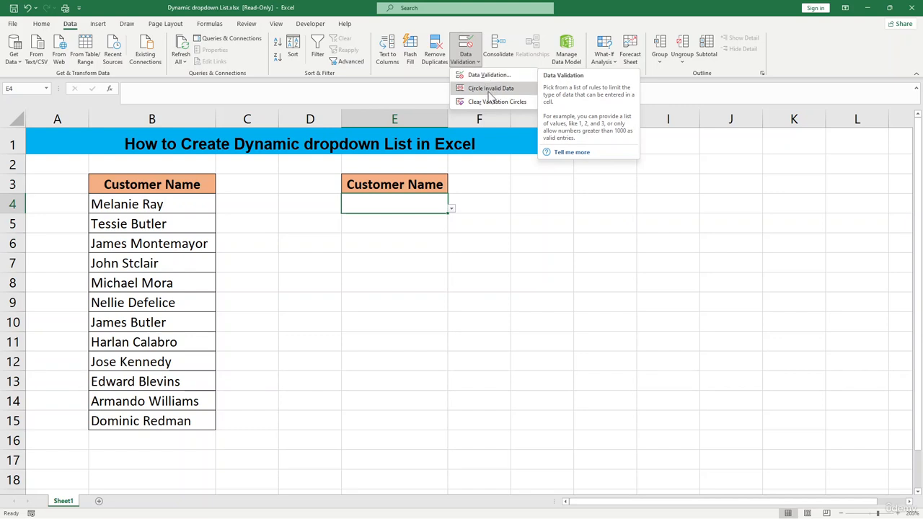
pyautogui.click(489, 76)
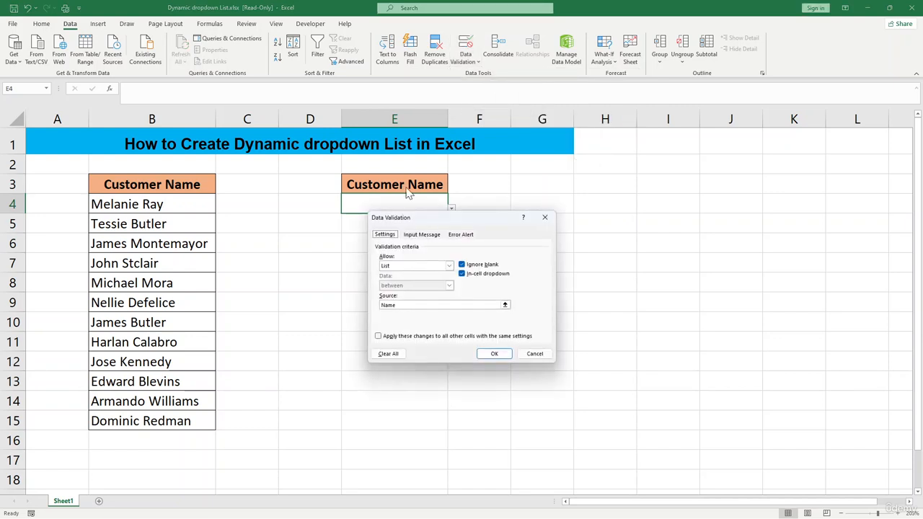
pyautogui.click(389, 354)
pyautogui.click(494, 354)
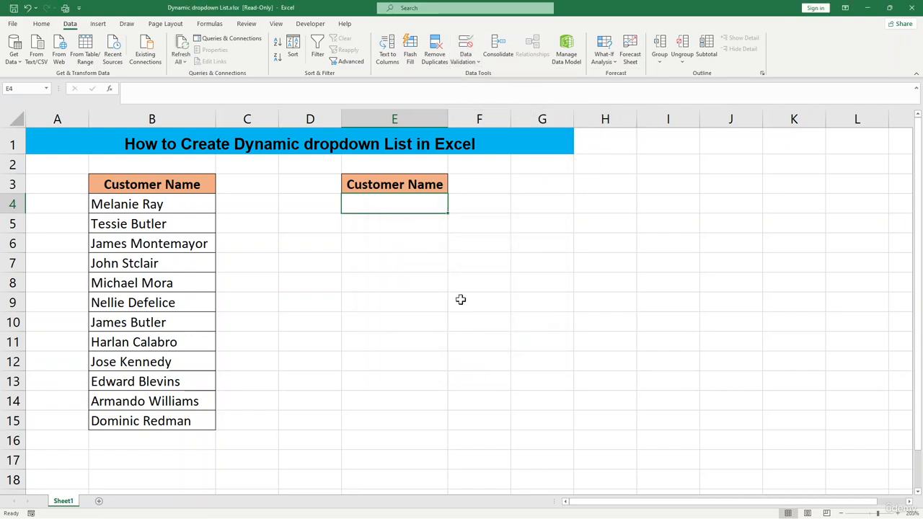
# Extend data validation across E4:E14 and clear all its settings from that range
pyautogui.click(441, 264)
pyautogui.moveTo(395, 205); pyautogui.dragTo(410, 401)
pyautogui.click(465, 46)
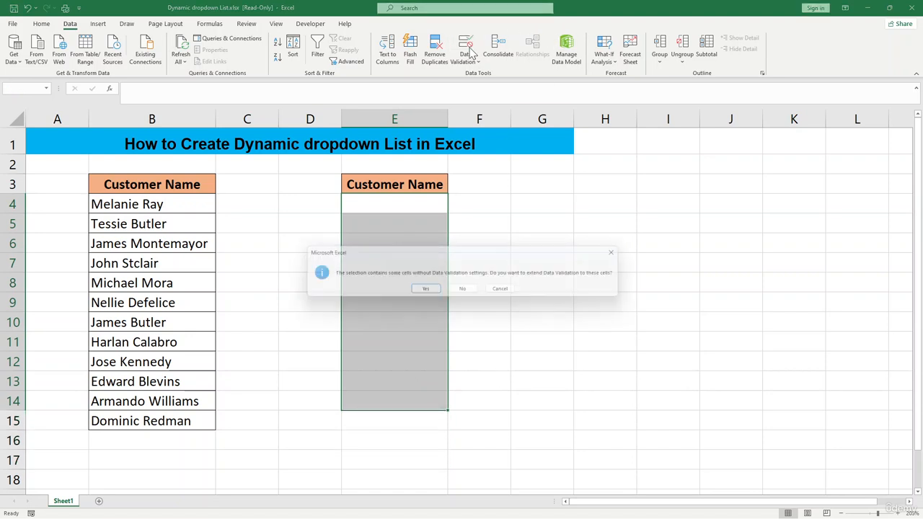
pyautogui.click(426, 293)
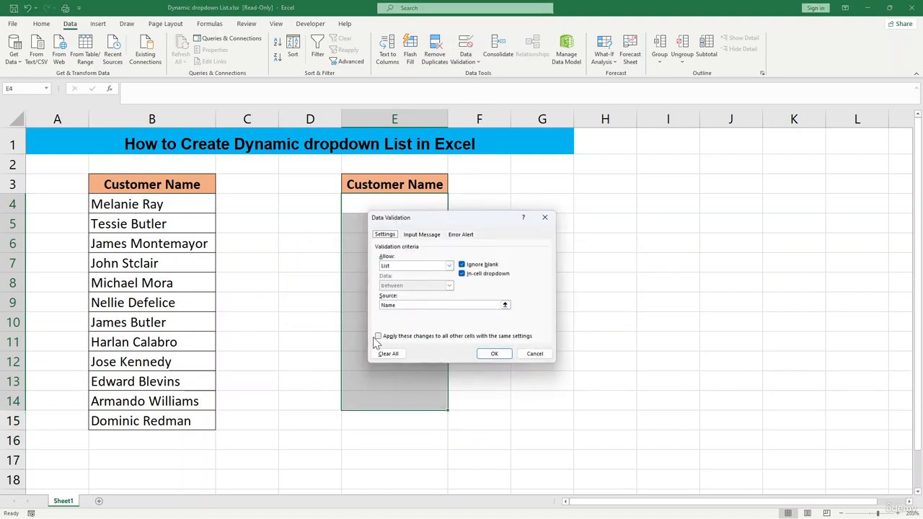
pyautogui.click(389, 354)
pyautogui.click(493, 355)
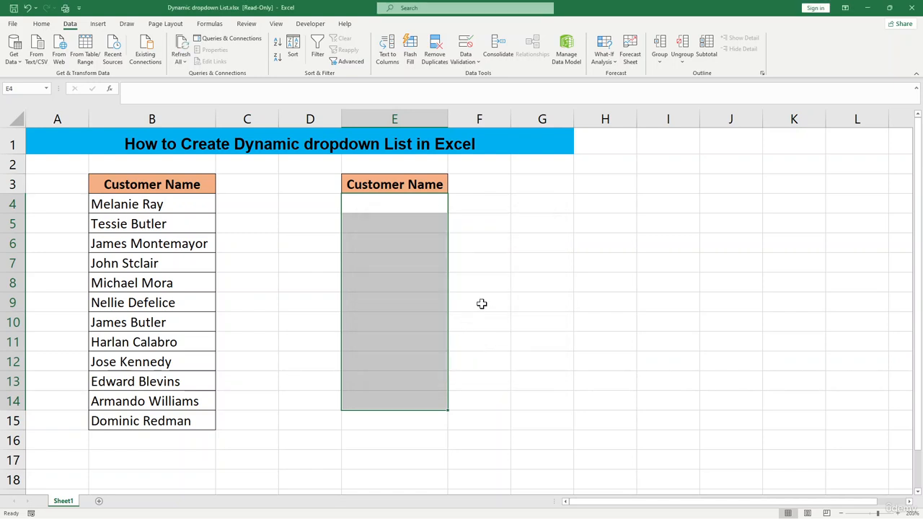
# Review the defined name and the range it refers to in the Name Manager
pyautogui.click(306, 261)
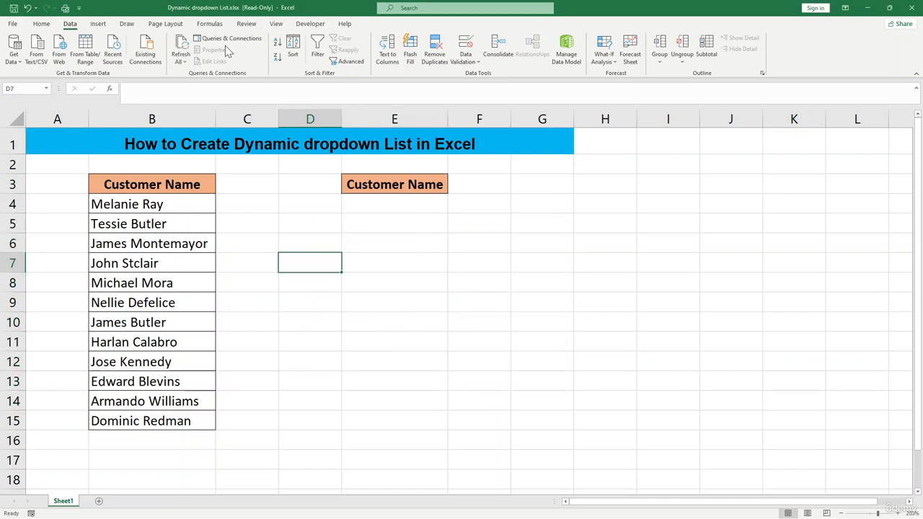
pyautogui.click(209, 24)
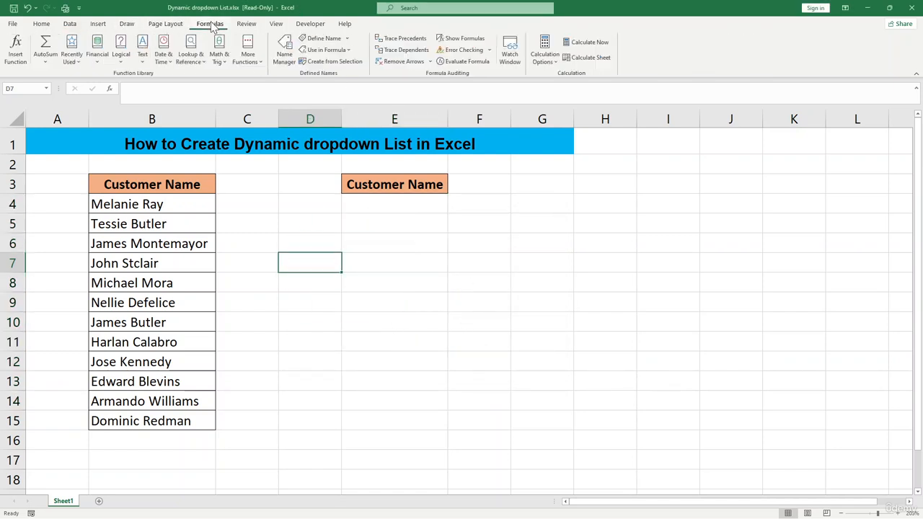
pyautogui.click(284, 57)
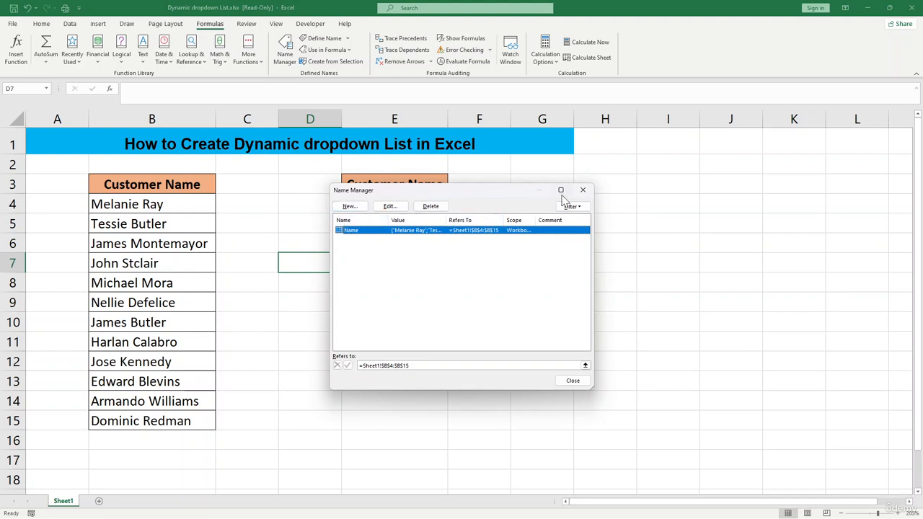
pyautogui.click(583, 190)
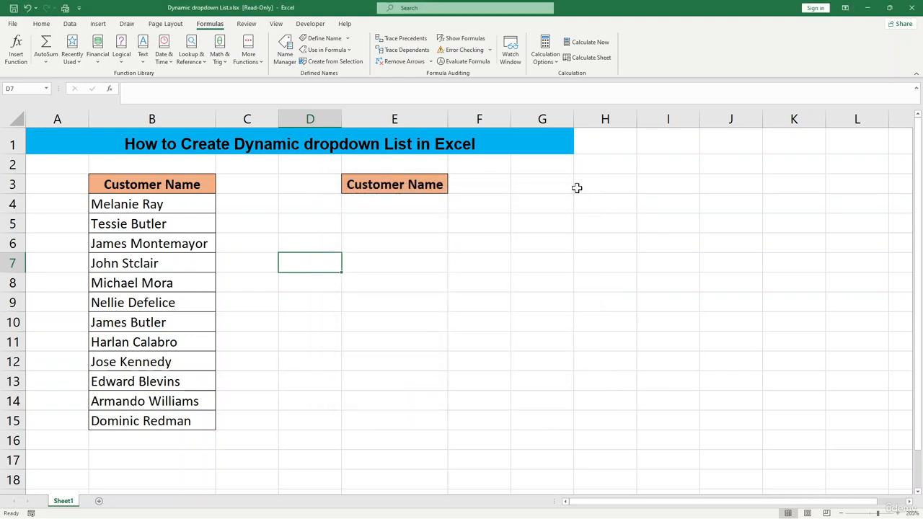
# Apply list data validation to cells E4:E14 with the named range =Name as the source
pyautogui.click(410, 205)
pyautogui.click(495, 278)
pyautogui.moveTo(440, 208); pyautogui.dragTo(435, 401)
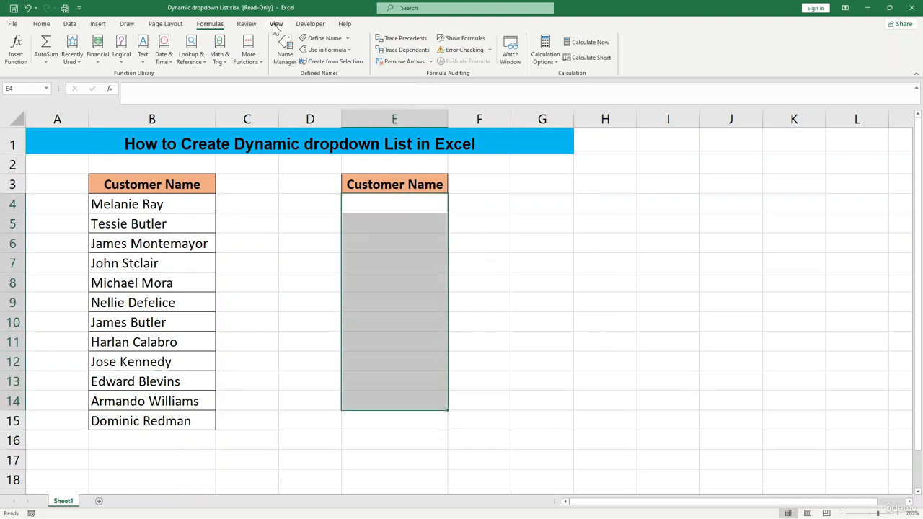
pyautogui.click(70, 24)
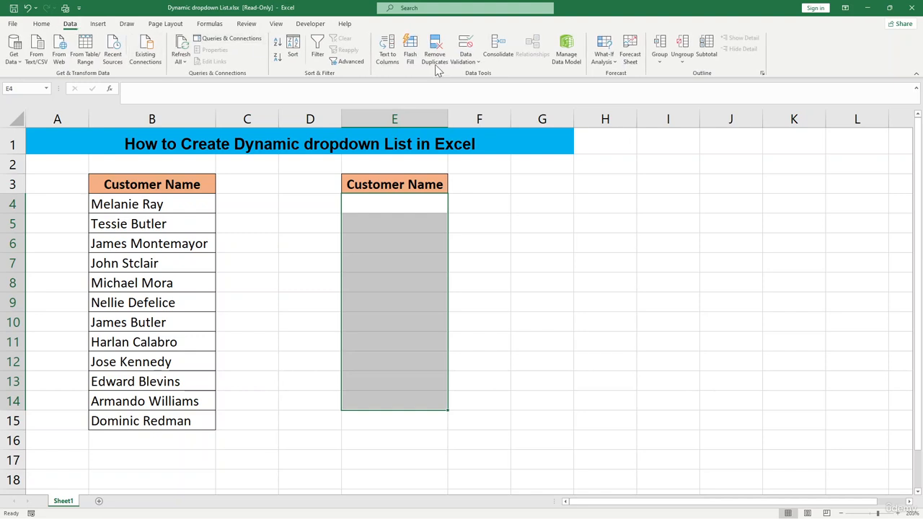
pyautogui.click(461, 62)
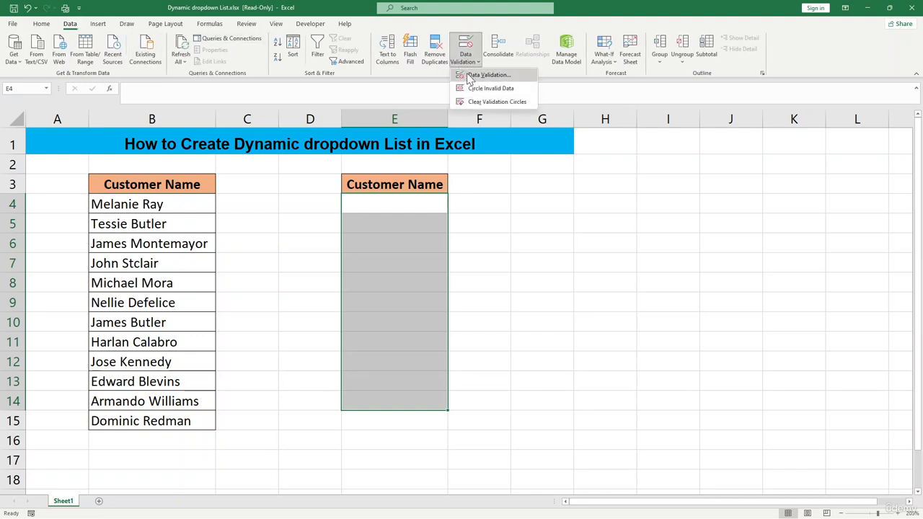
pyautogui.click(473, 76)
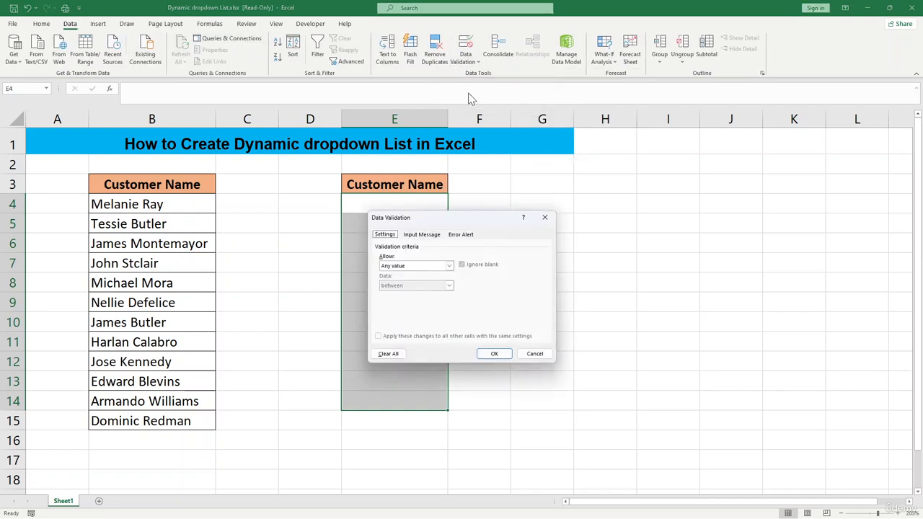
pyautogui.click(449, 265)
pyautogui.click(416, 294)
pyautogui.click(431, 305)
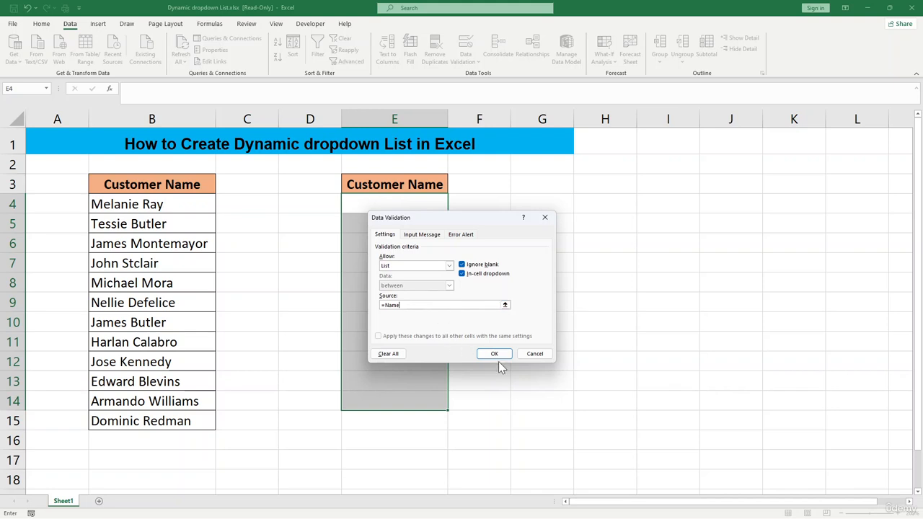
pyautogui.click(496, 354)
# Fill cell E4 from its dropdown with the customer name listed in cell B14
pyautogui.click(437, 277)
pyautogui.click(424, 209)
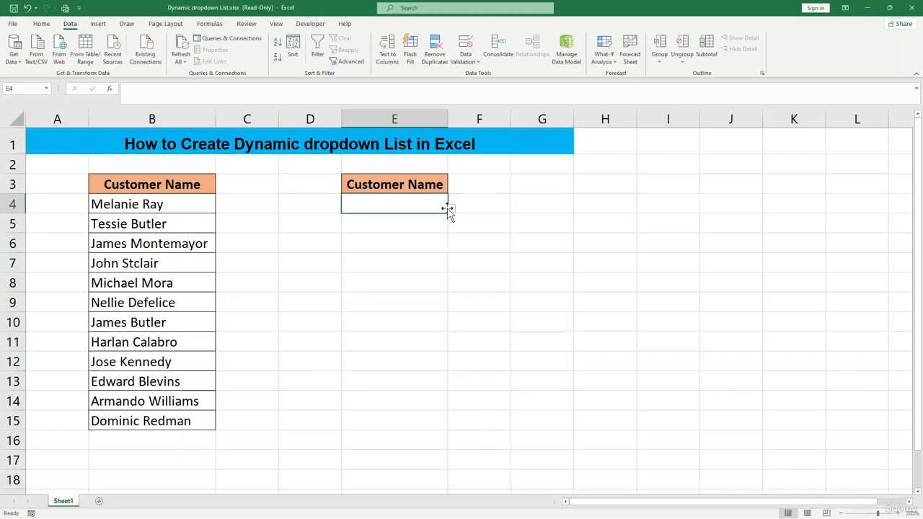
pyautogui.click(450, 209)
pyautogui.moveTo(447, 259); pyautogui.dragTo(445, 305)
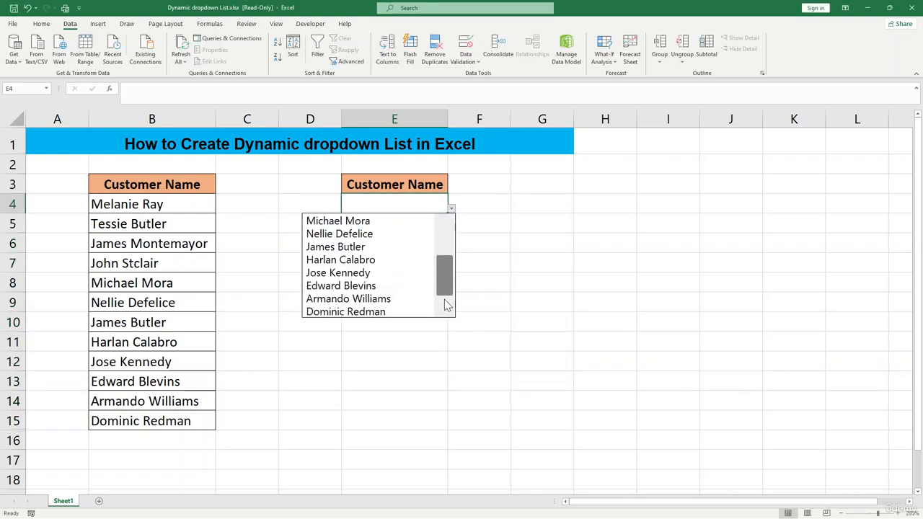
pyautogui.click(382, 295)
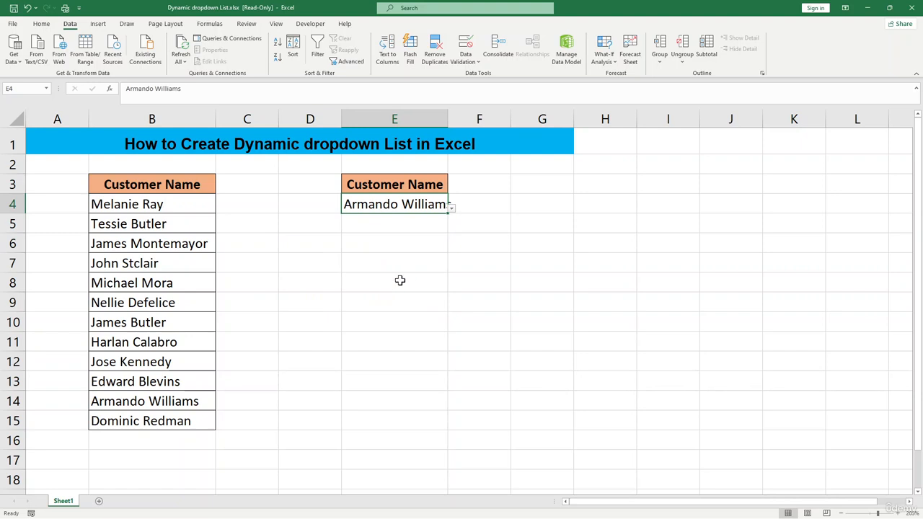
# Fill cell E5 from its dropdown with the customer name listed in cell B10
pyautogui.click(424, 242)
pyautogui.click(435, 224)
pyautogui.click(450, 224)
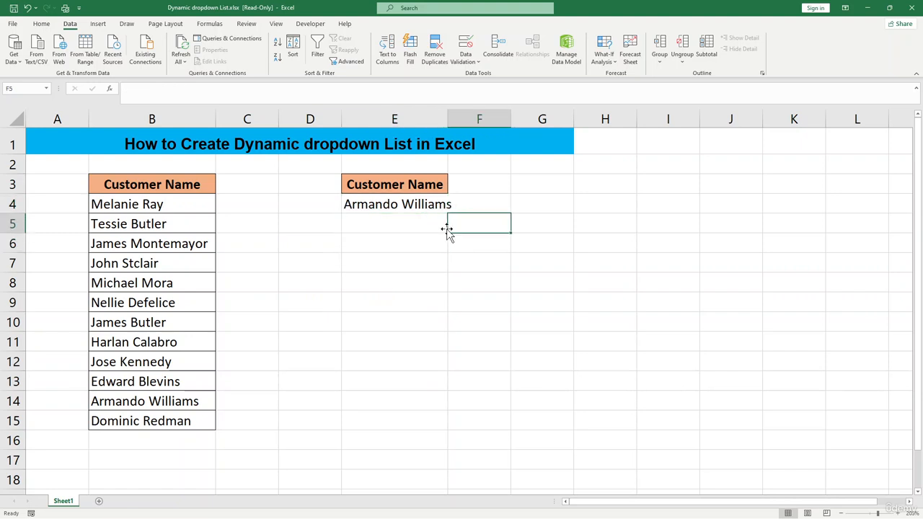
pyautogui.click(444, 224)
pyautogui.click(451, 229)
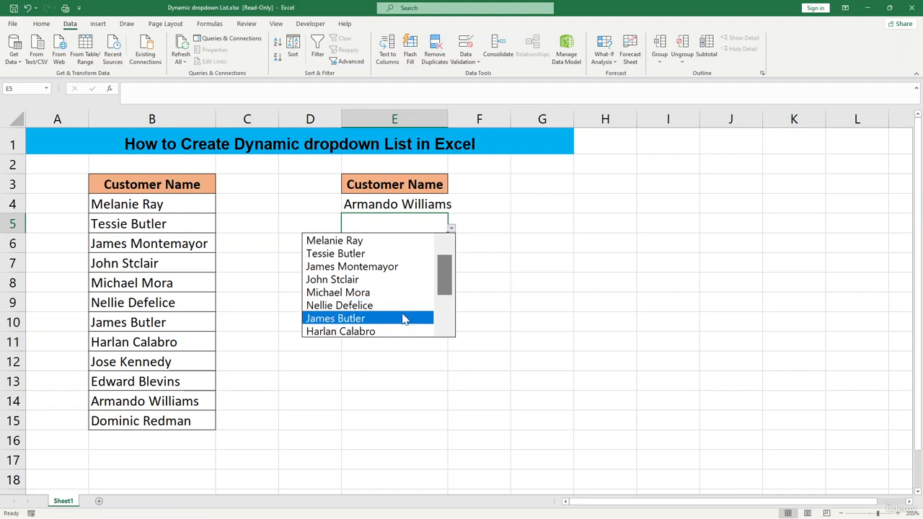
pyautogui.click(401, 317)
# Fill cell E6 from its dropdown with the customer name listed in cell B7
pyautogui.click(443, 256)
pyautogui.click(433, 244)
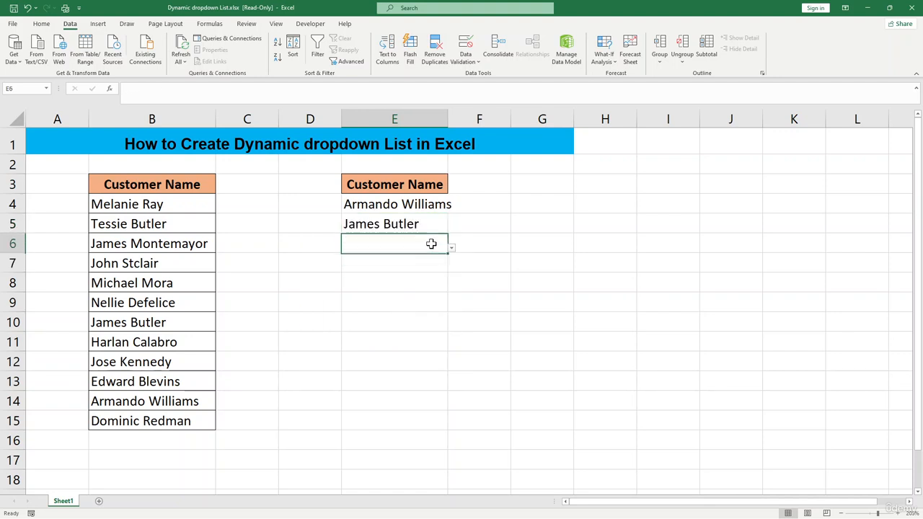
pyautogui.click(450, 248)
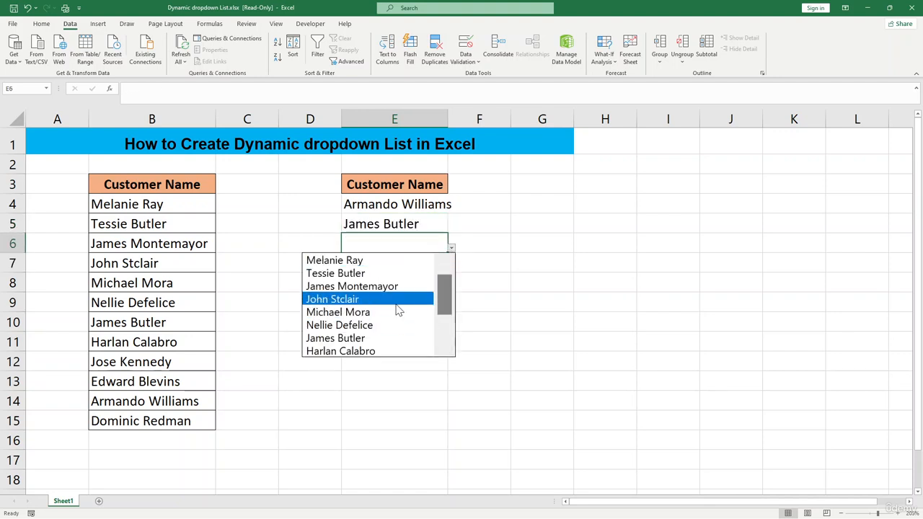
pyautogui.click(398, 298)
pyautogui.click(416, 280)
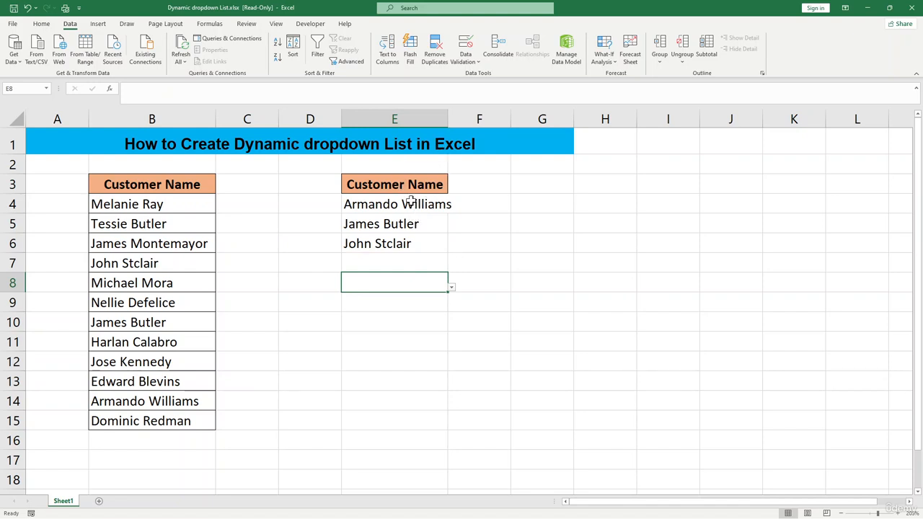
pyautogui.click(414, 315)
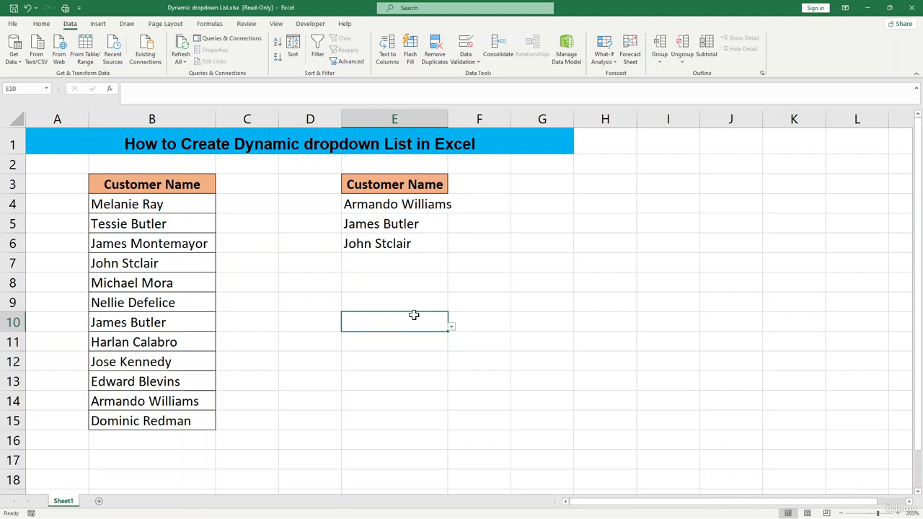